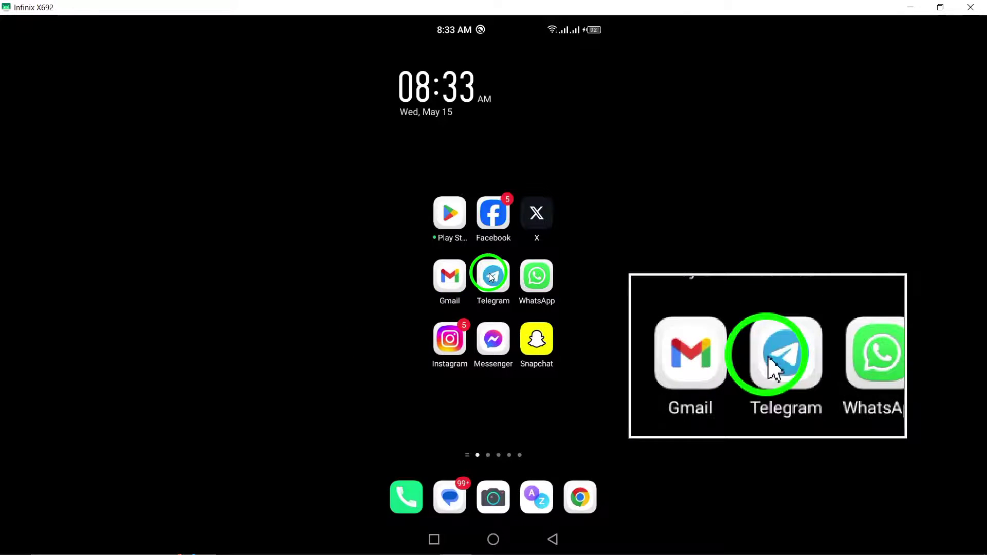
Step: Launch Telegram and enter the fesfdas group chat from the chat list
left_click(489, 275)
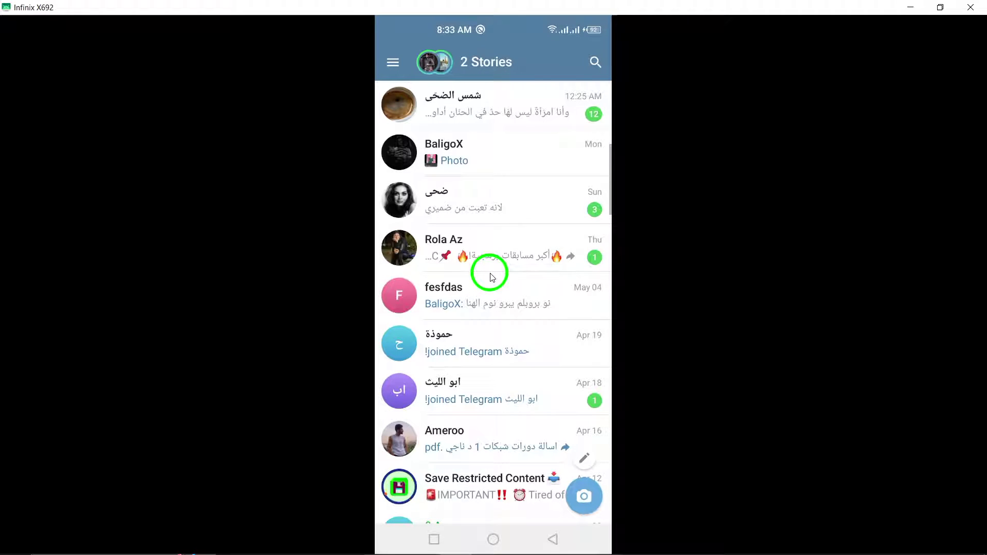
mouse_move(489, 329)
left_mouse_down()
mouse_move(487, 302)
mouse_move(489, 379)
left_mouse_up()
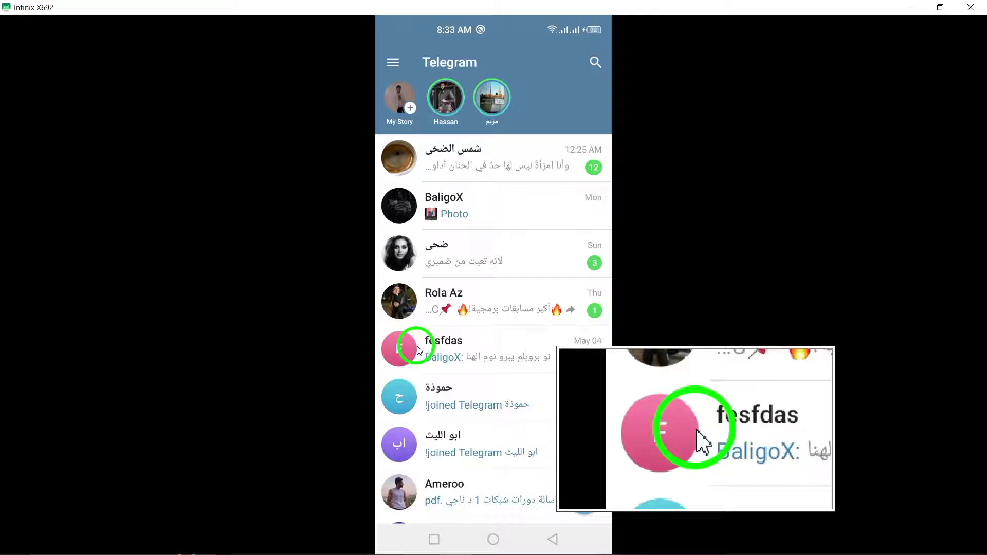
left_click(451, 350)
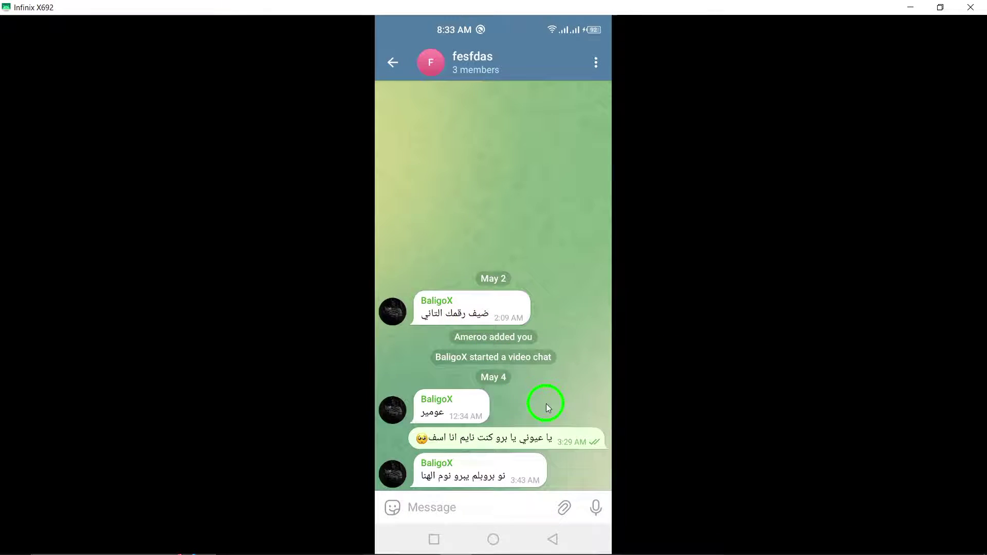
Step: Select your own May 4 reply and request its deletion via the trash icon
left_click(577, 434)
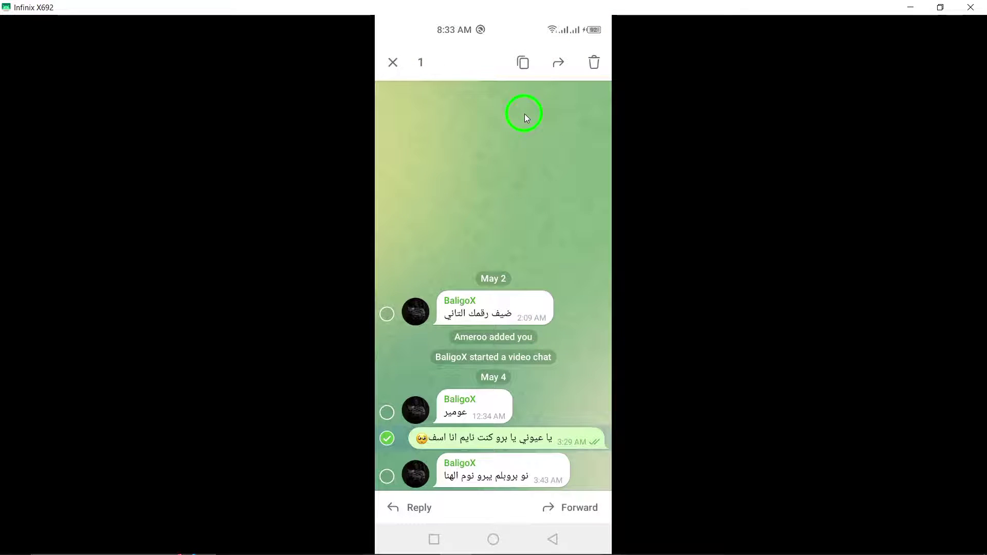
left_click(594, 65)
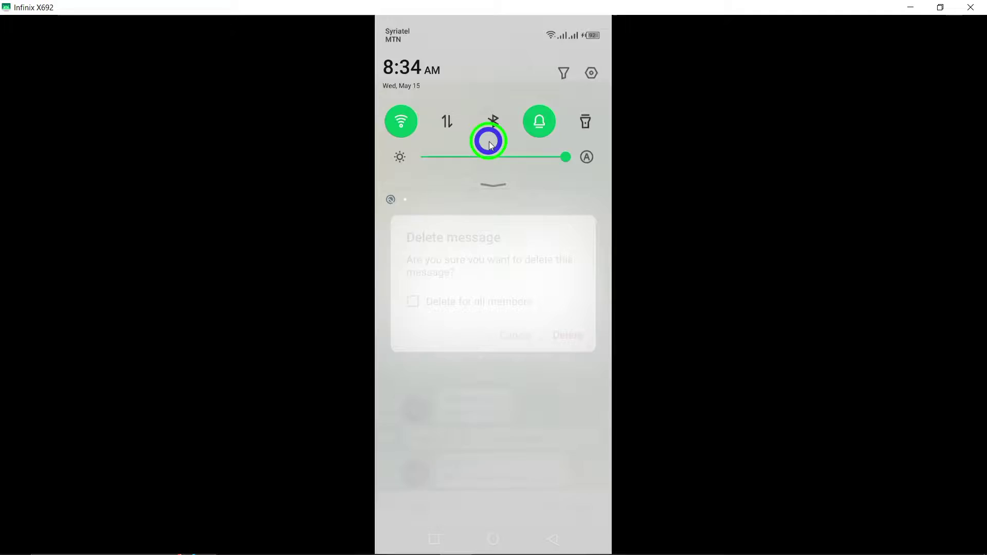
Step: Capture a screenshot of the delete confirmation from the quick settings panel
left_click_drag(509, 35, 525, 287)
left_click_drag(583, 264, 571, 116)
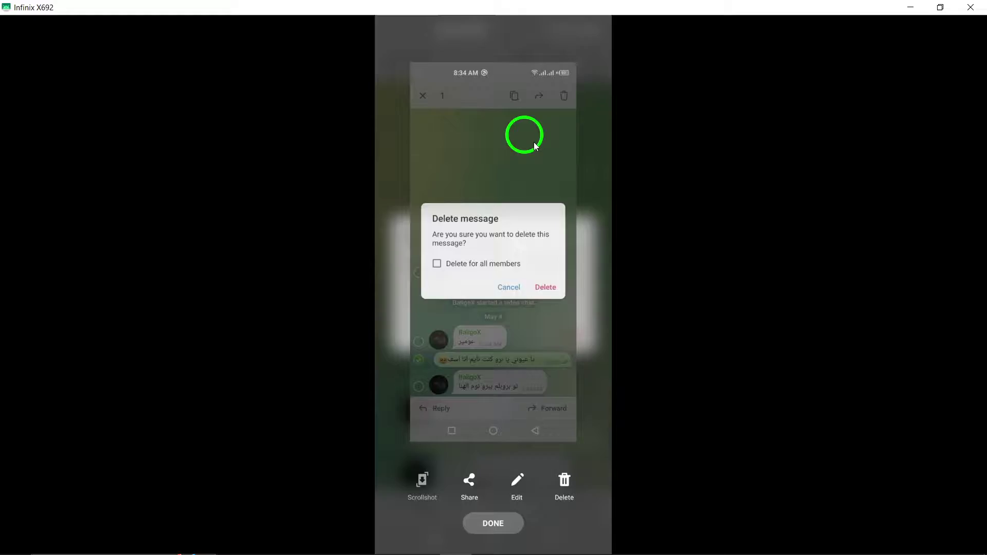
Step: Dismiss the screenshot preview, leaving the delete confirmation awaiting a choice
left_click(493, 523)
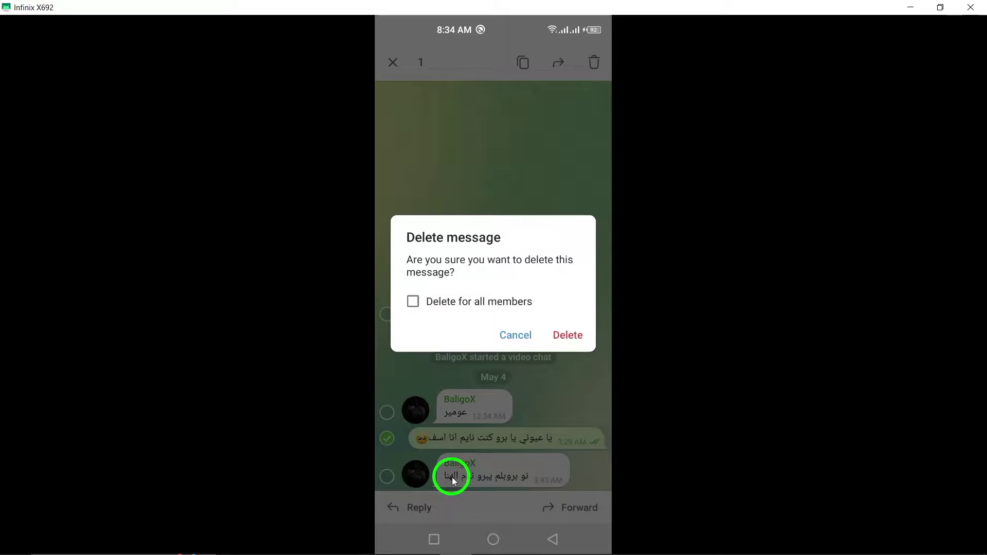